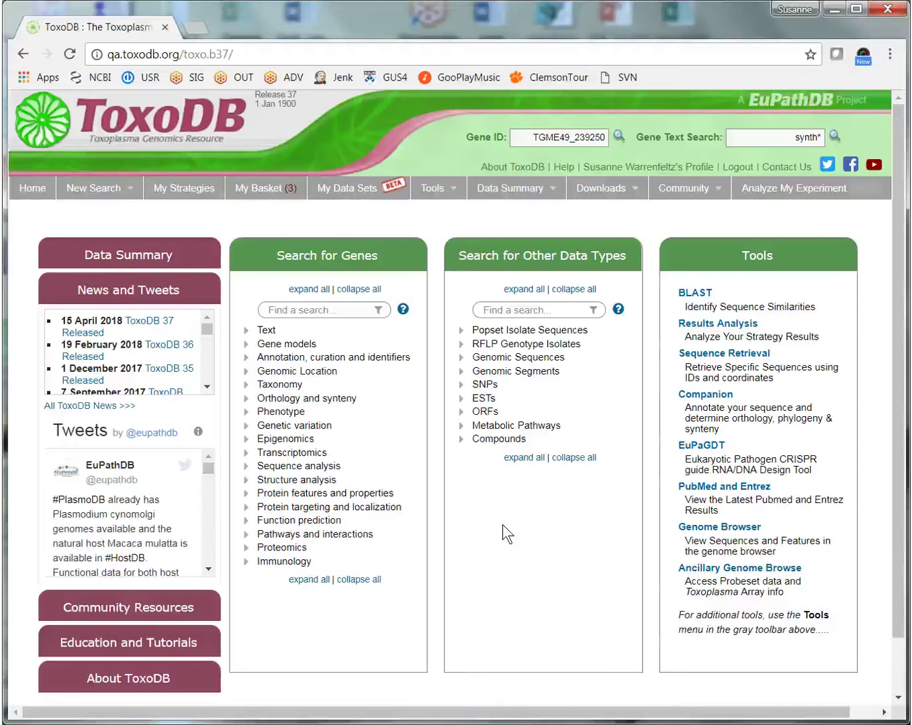
Open My Data Sets, list all user data sets, and restrict the list to those related to ToxoDB again
click(350, 188)
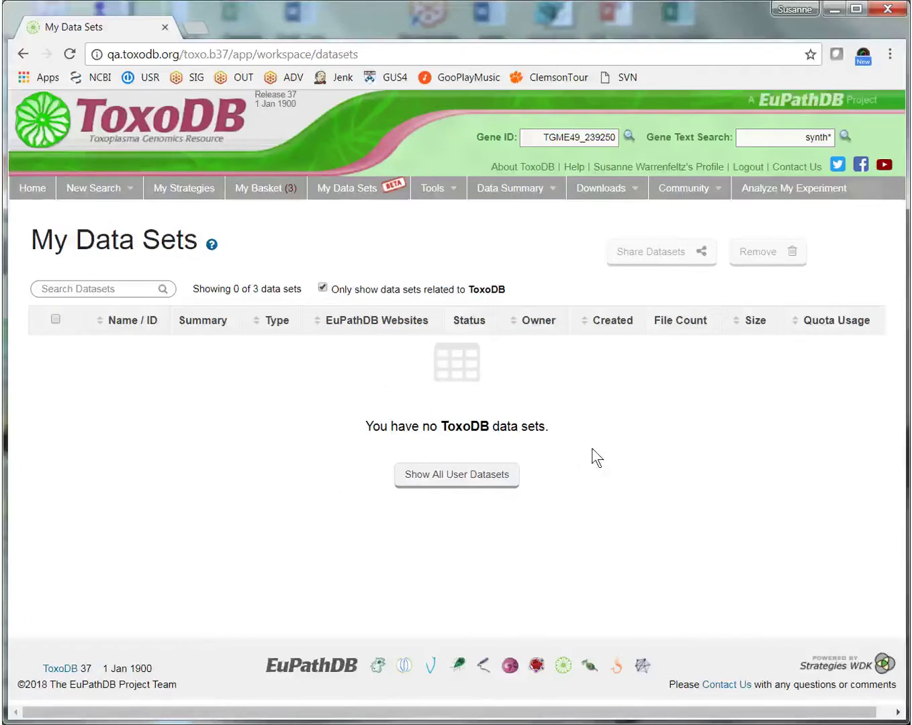
click(440, 478)
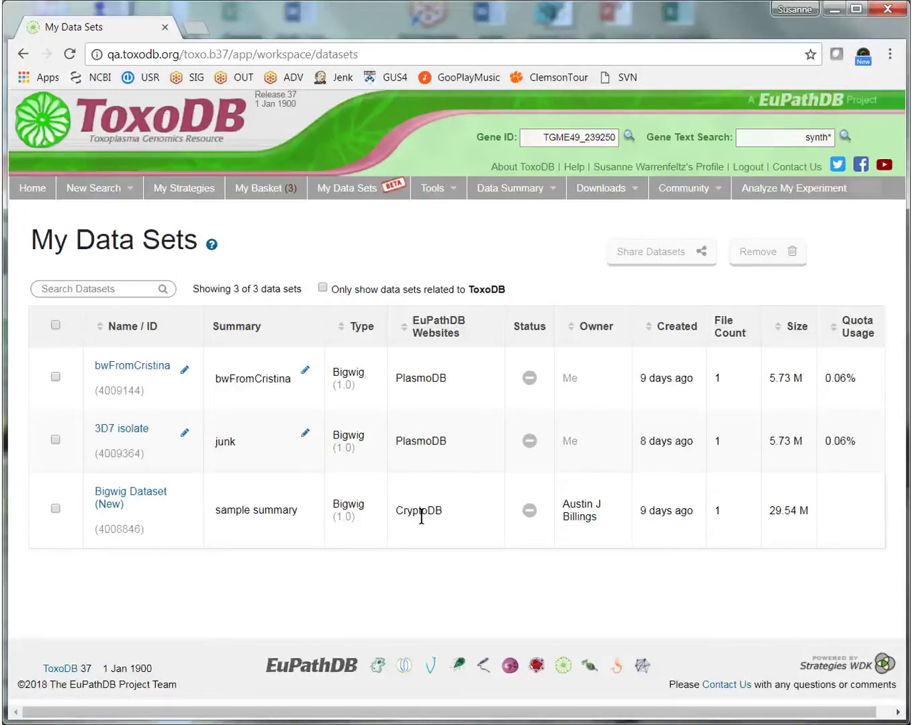
click(323, 287)
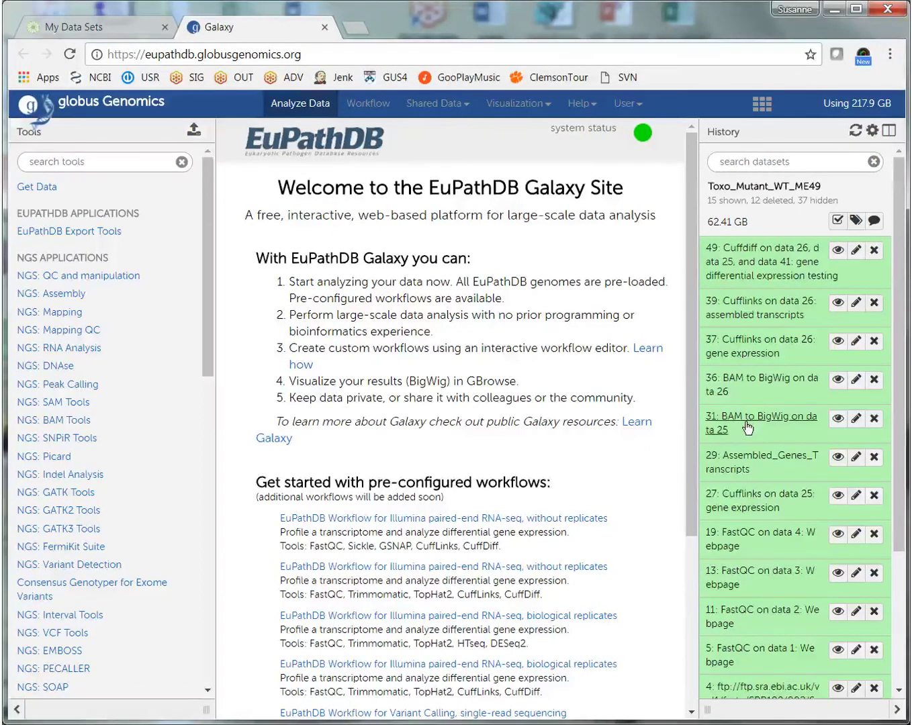
Switch to Galaxy, open the Bigwig Files to EuPathDB export tool, and set the data set name to "name"
click(111, 233)
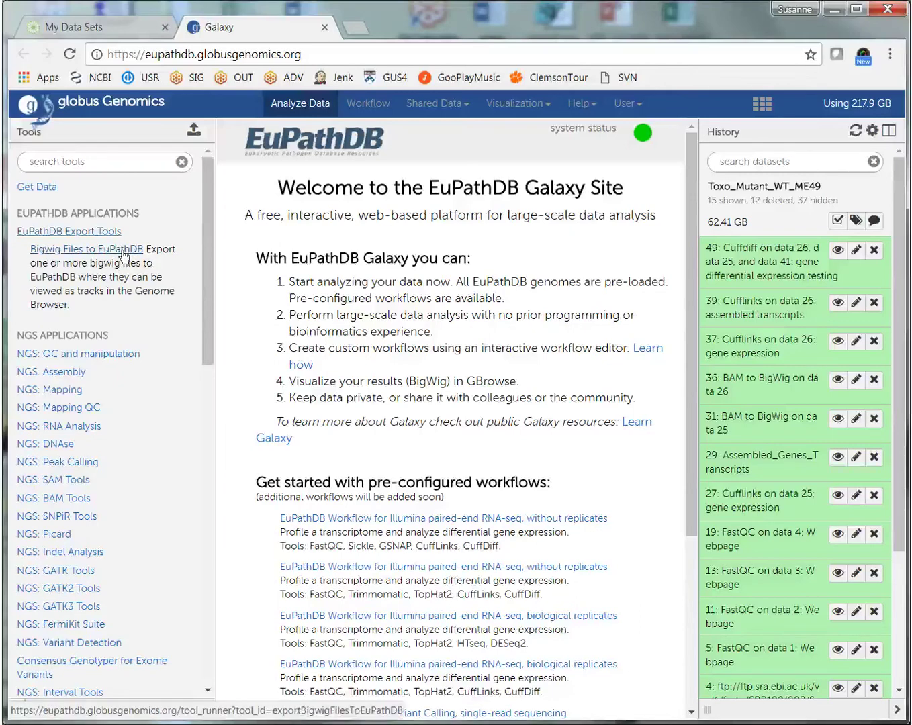
click(123, 253)
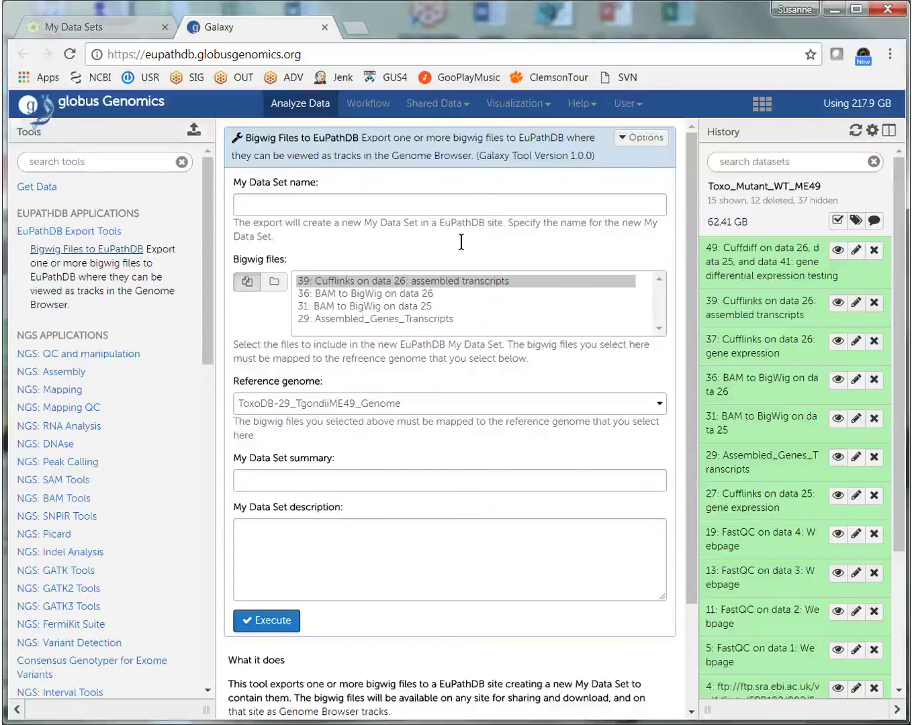
click(462, 205)
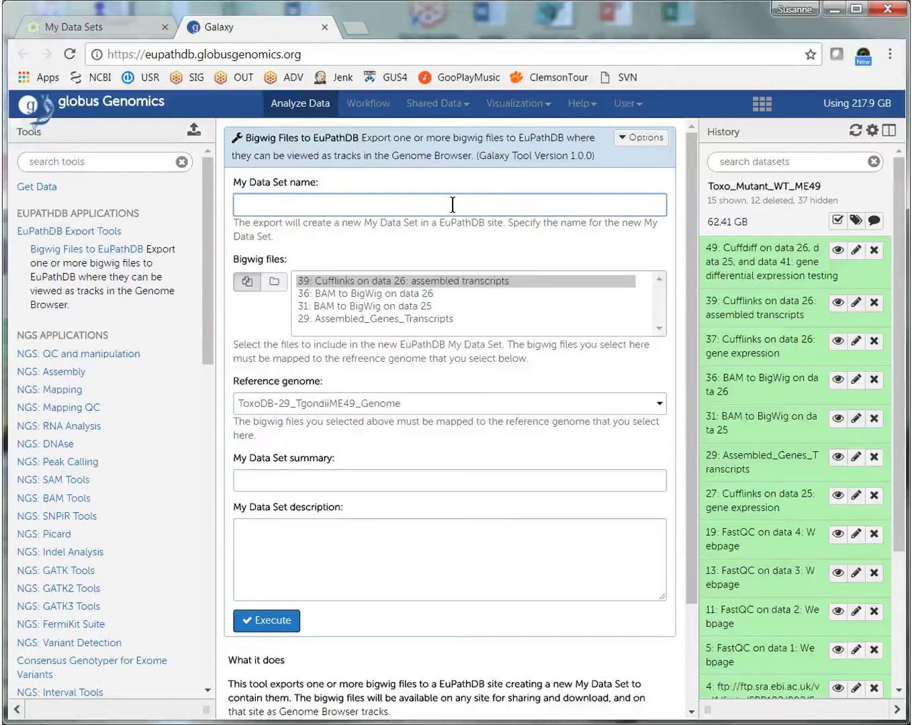
text(name)
Select bigwig files 36 (BAM to BigWig on data 26) and 31 (on data 25), keeping ToxoDB-29_TgondiiME49_Genome as the reference genome
click(410, 296)
ctrl+click(410, 308)
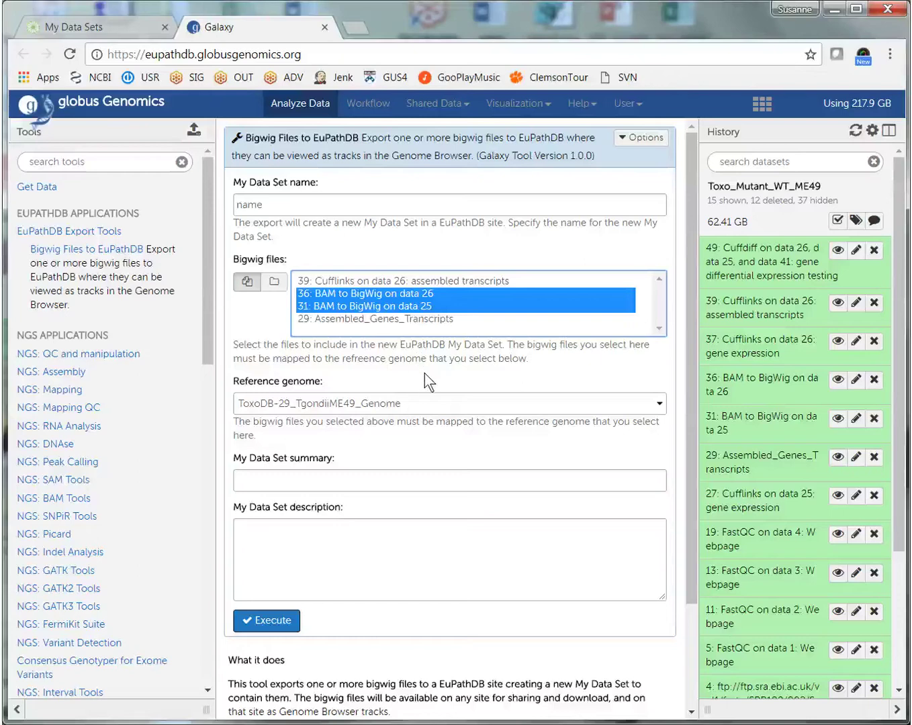
click(531, 406)
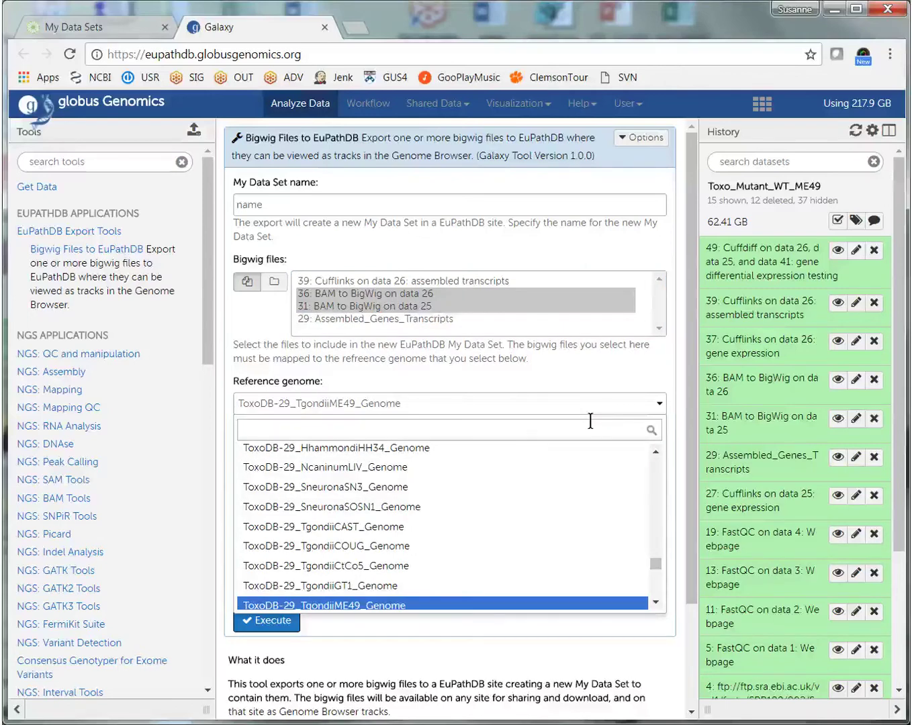
click(558, 398)
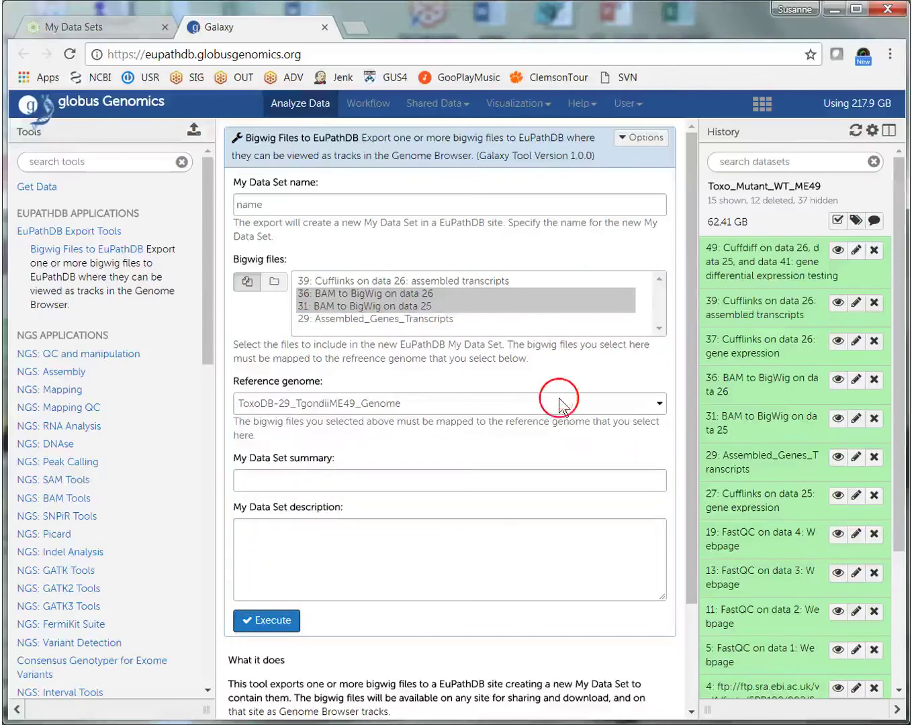
Fill in "summary" as the data set summary and "description" as its description, and execute the export
click(536, 478)
text(summary)
click(434, 546)
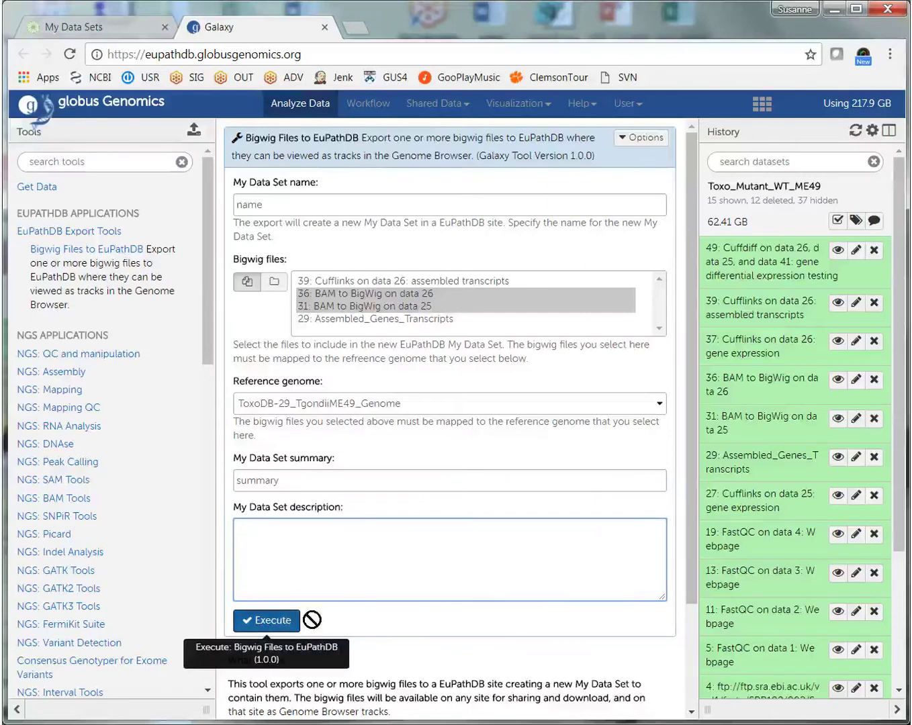
click(272, 623)
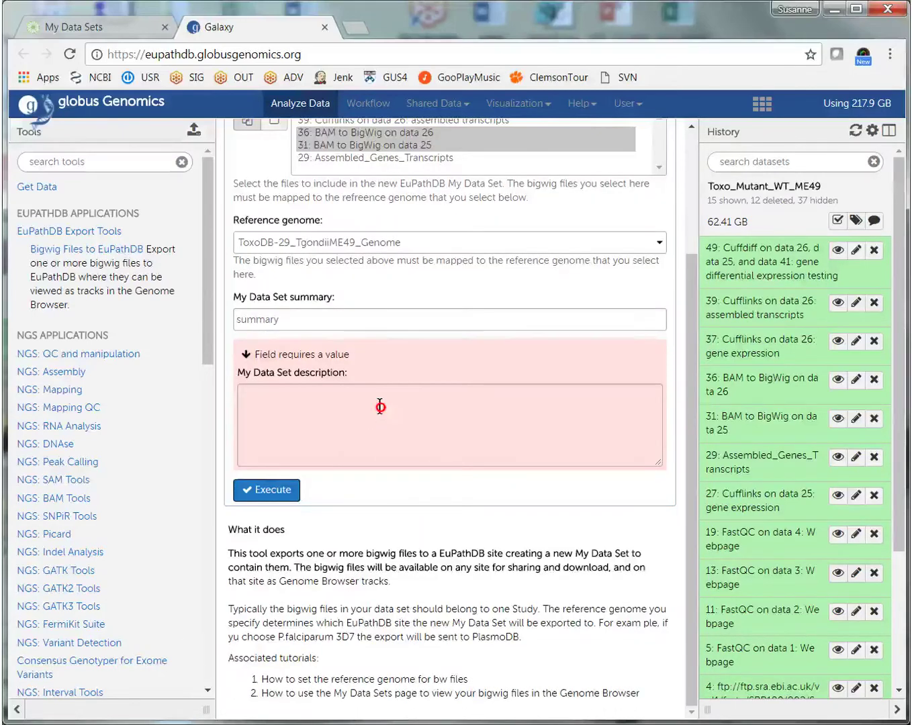
click(380, 406)
text(description)
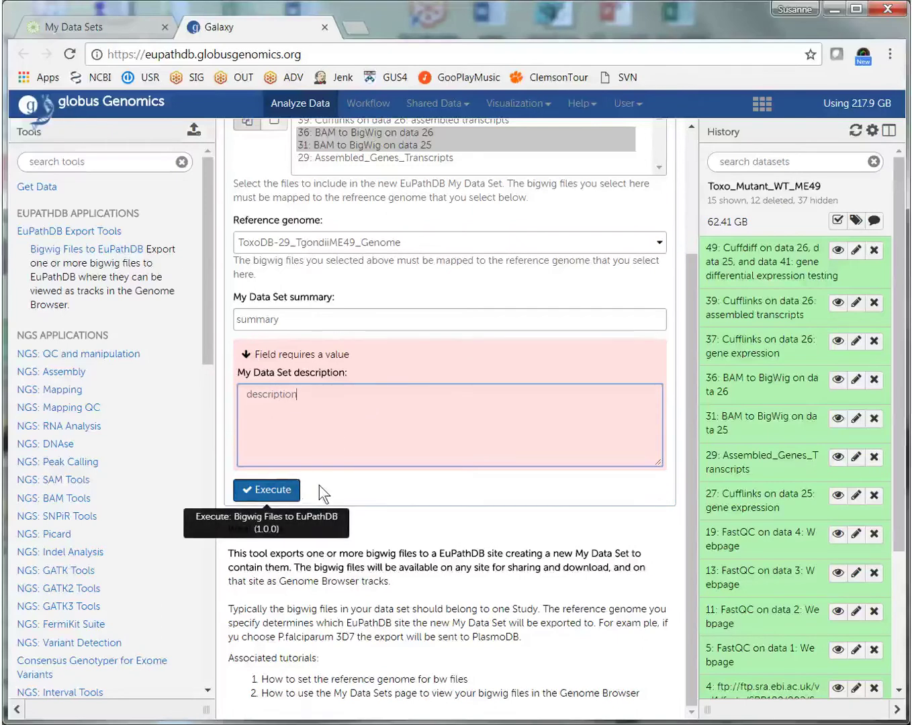
click(288, 490)
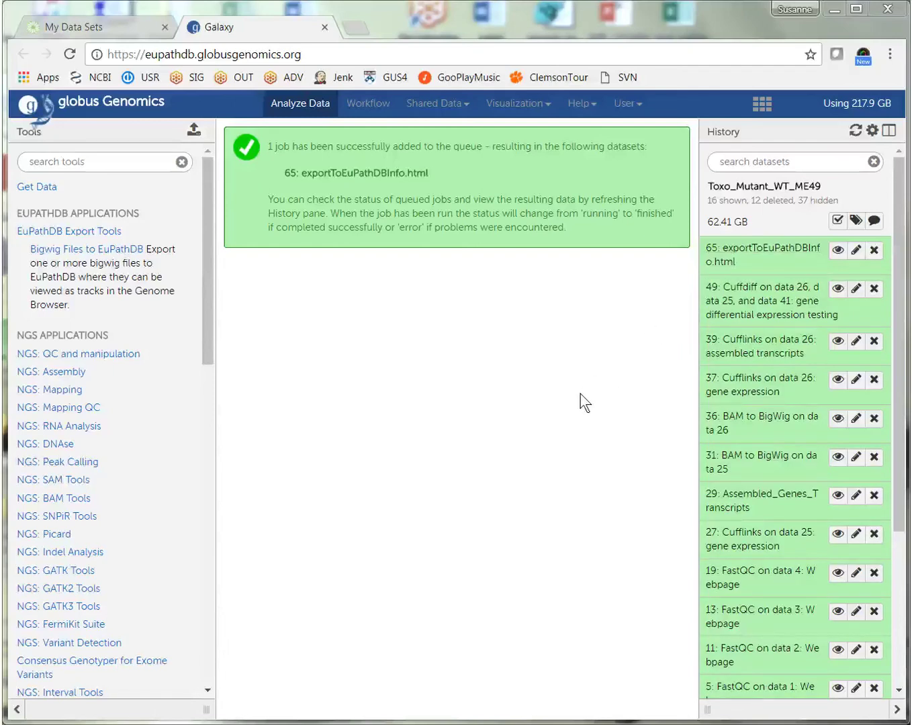
Switch back to ToxoDB, reload My Data Sets, and open the newly exported data set "name"
click(110, 28)
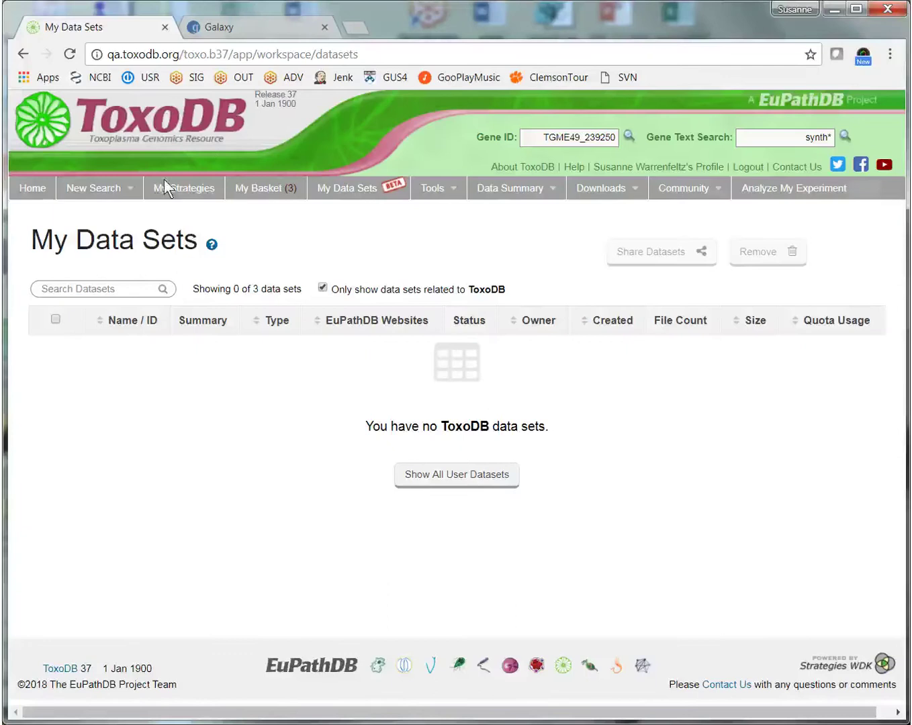
click(69, 53)
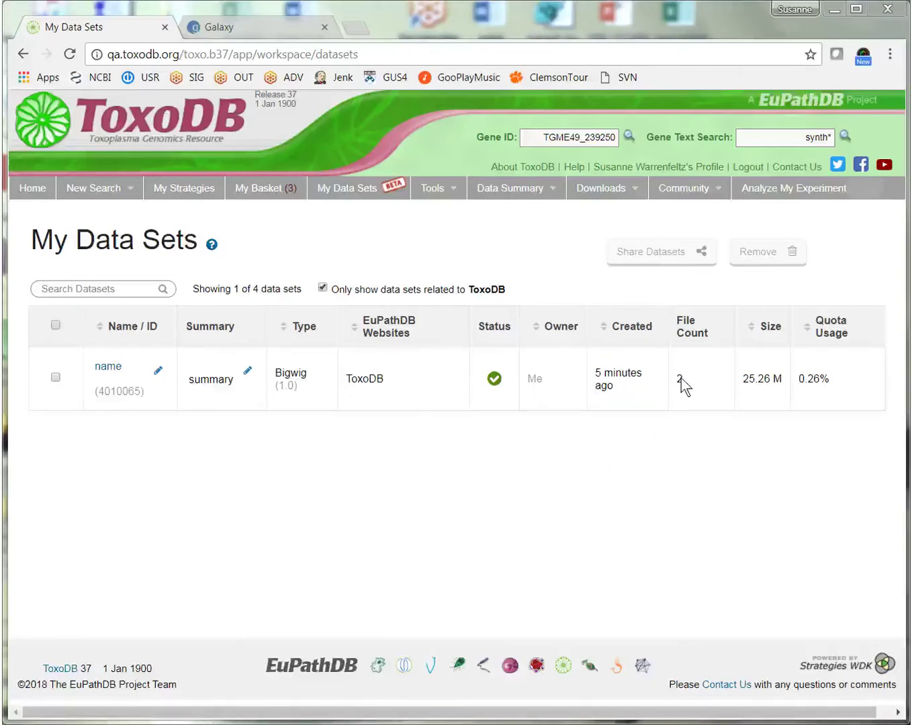
click(108, 368)
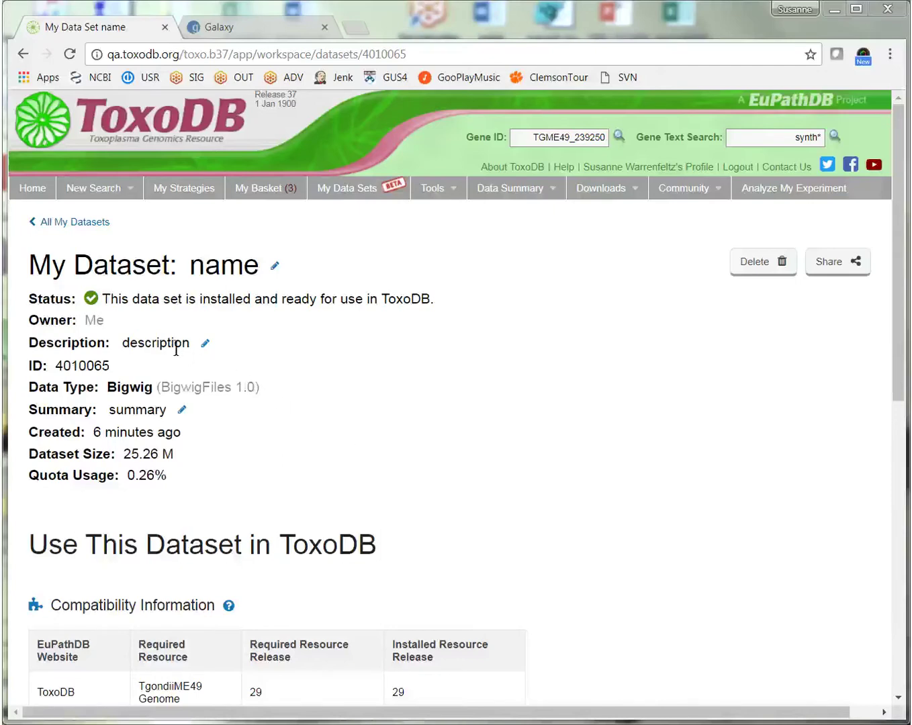
Review the data set's details and send its BAM_to_BigWig_on_data_26 file to GBrowse
double_click(81, 365)
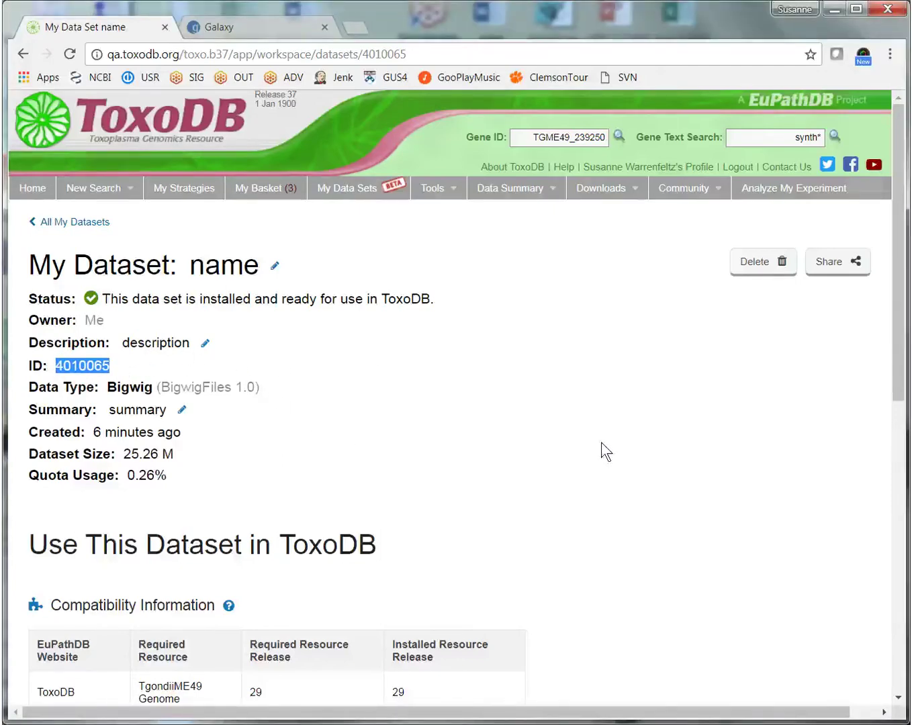
scroll(658, 482, down, 3)
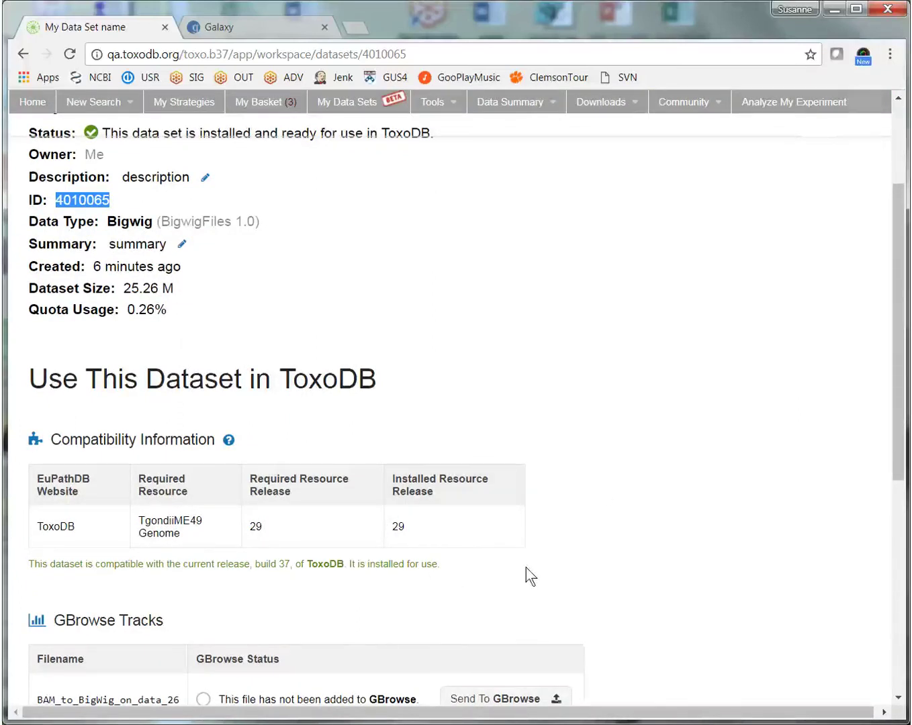
scroll(643, 528, down, 2)
scroll(643, 528, down, 3)
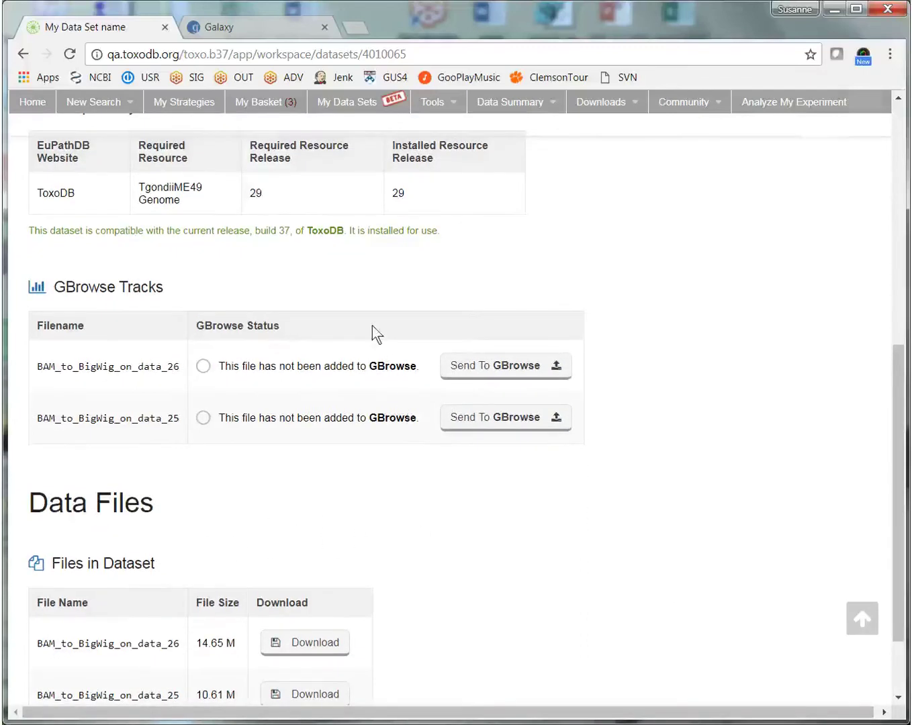
scroll(372, 333, down, 2)
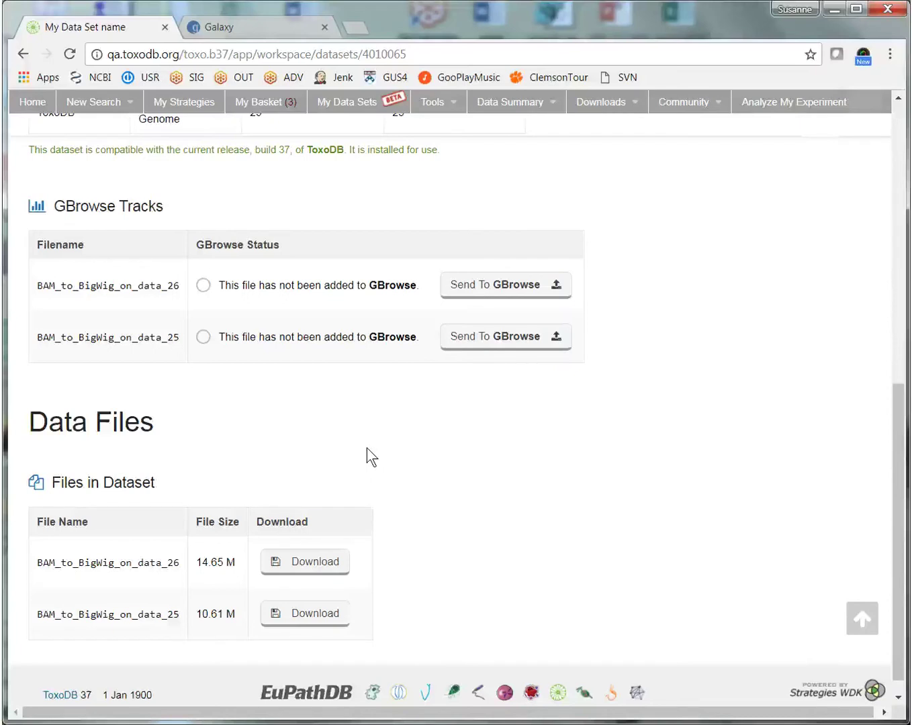
click(507, 294)
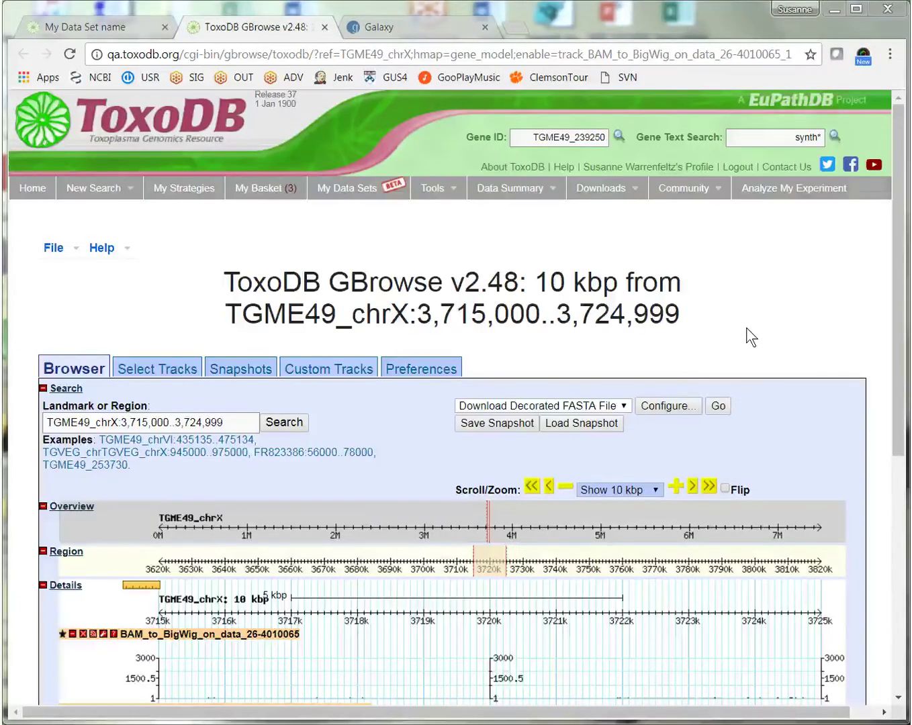
Set the Y-axis scaling of the BAM_to_BigWig_on_data_26 track to "scale to local min/max"
drag(895, 309, 896, 396)
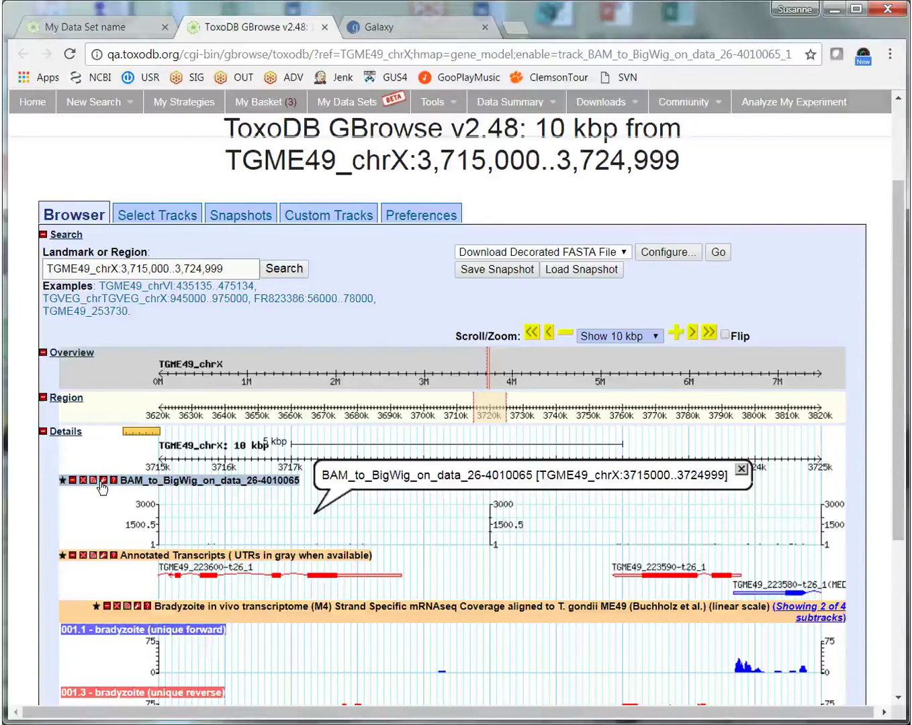
click(101, 482)
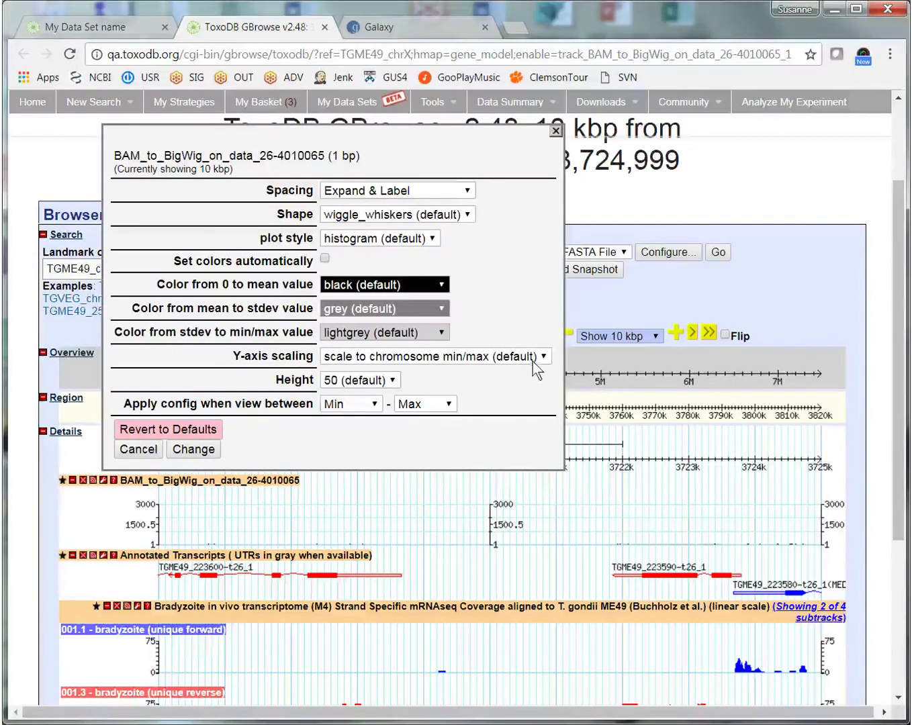
click(535, 357)
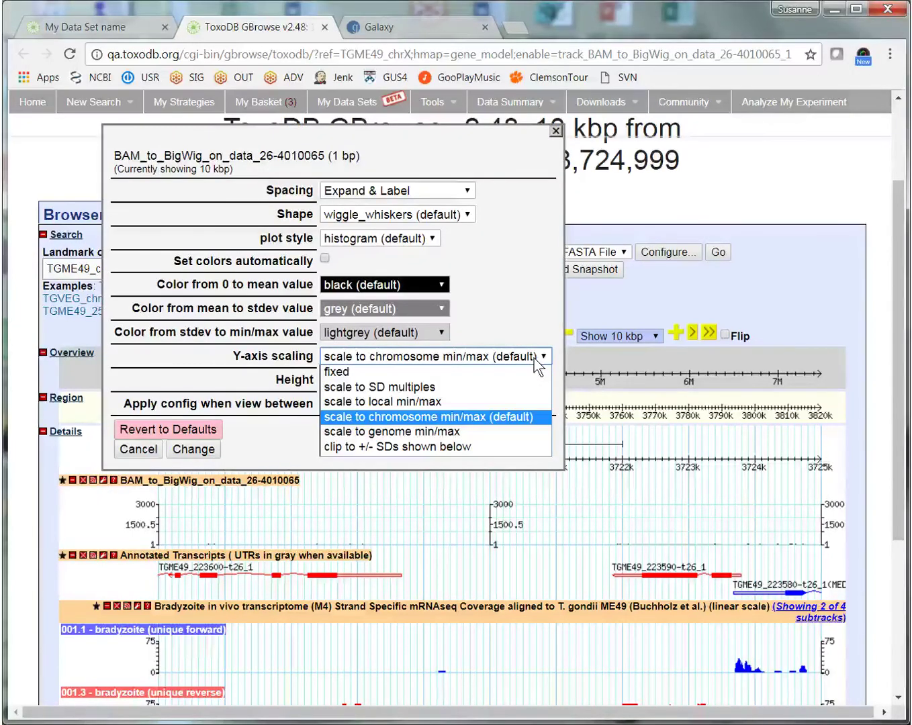
click(474, 403)
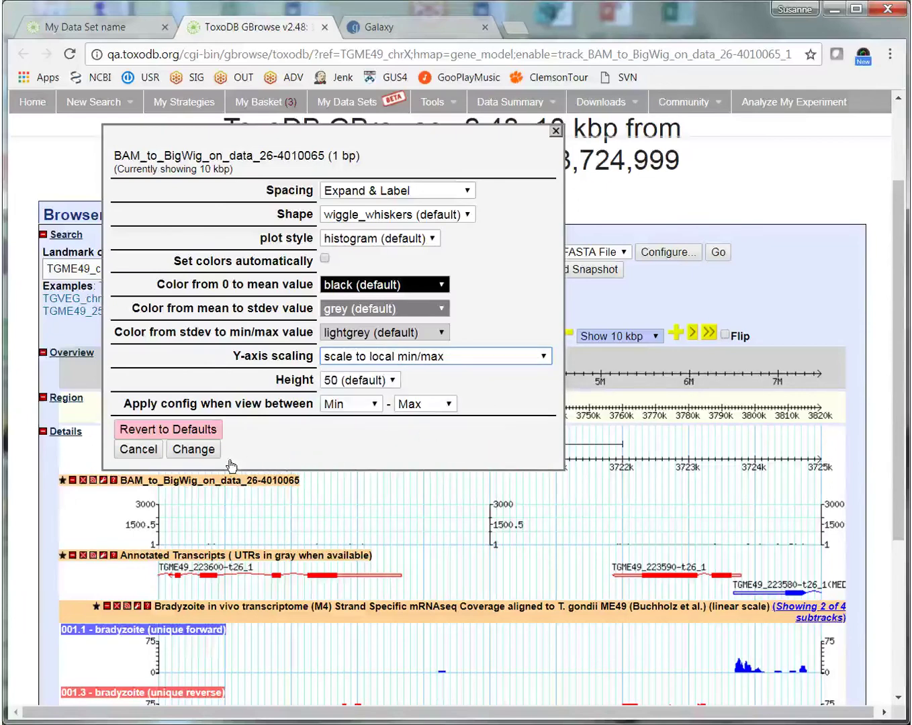
click(192, 450)
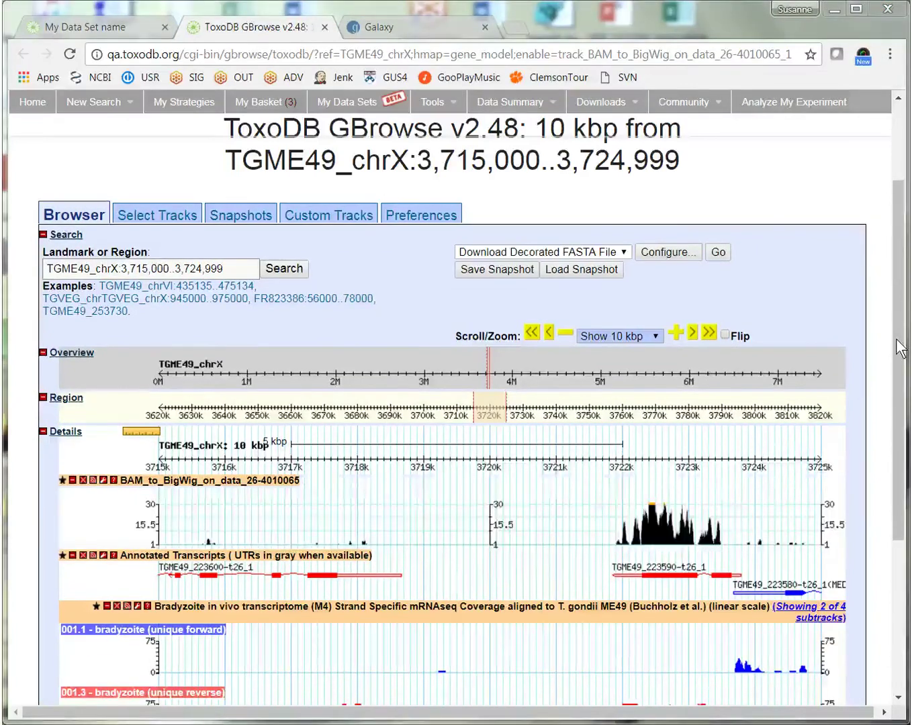
Compare the rescaled BigWig track with the annotated transcripts and bradyzoite coverage tracks, and close the track's information balloon
scroll(900, 363, down, 1)
scroll(898, 403, down, 3)
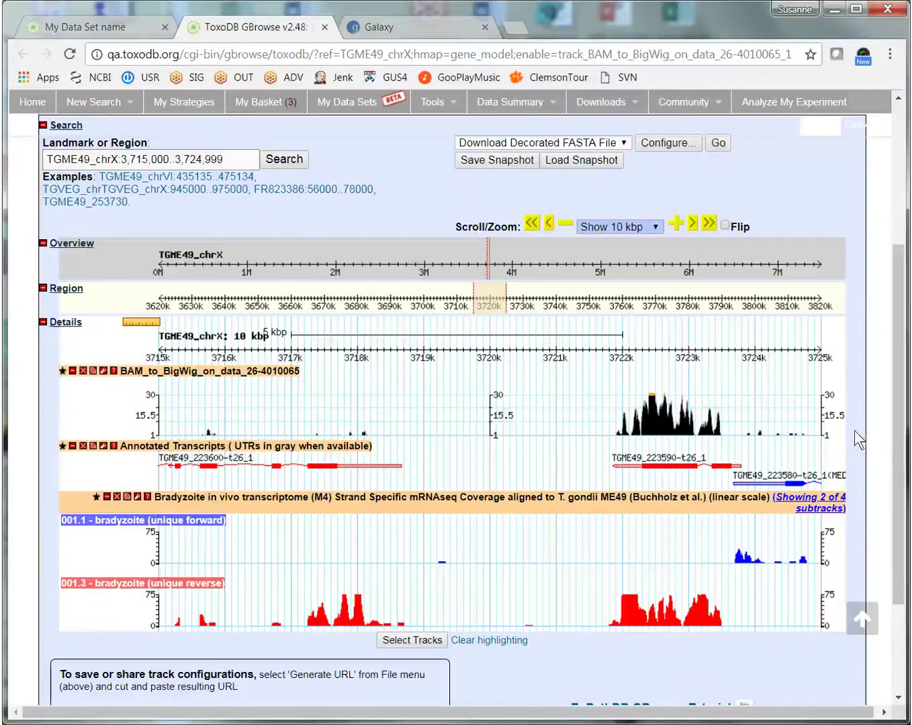
click(256, 400)
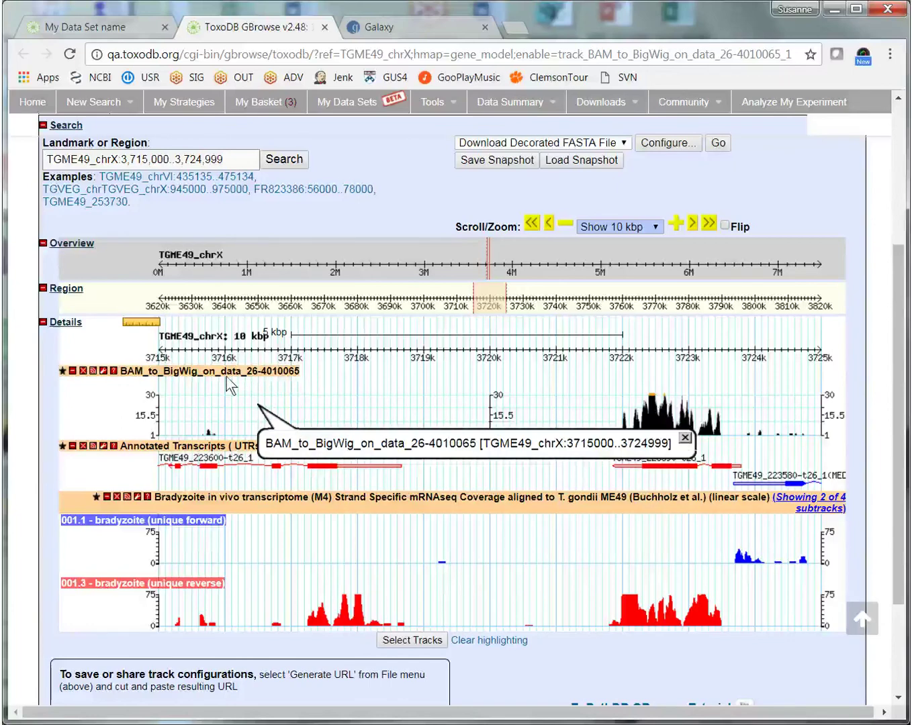
click(268, 371)
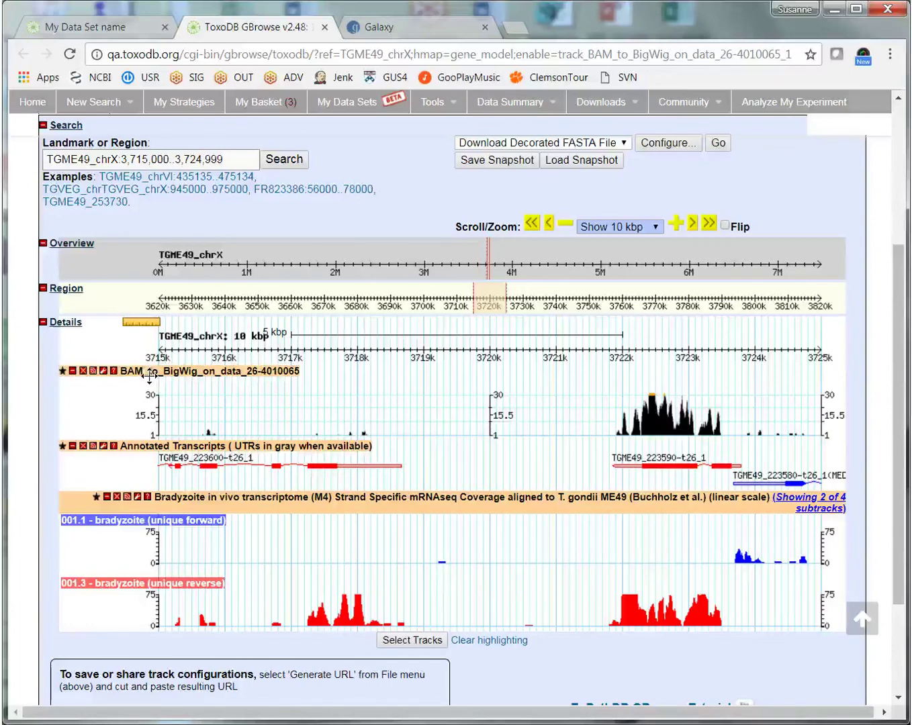
click(285, 388)
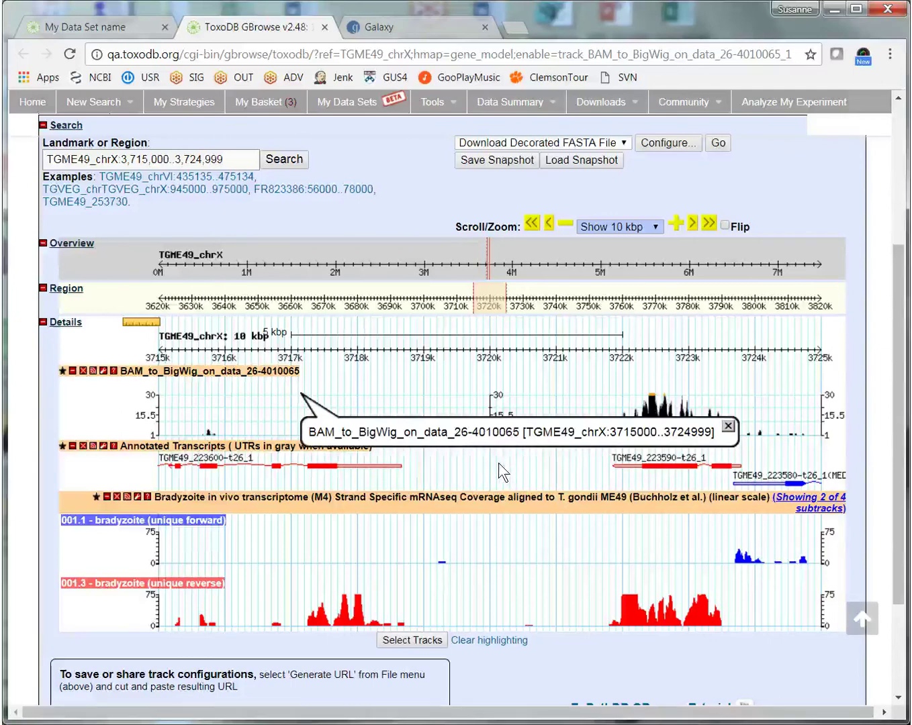
click(727, 427)
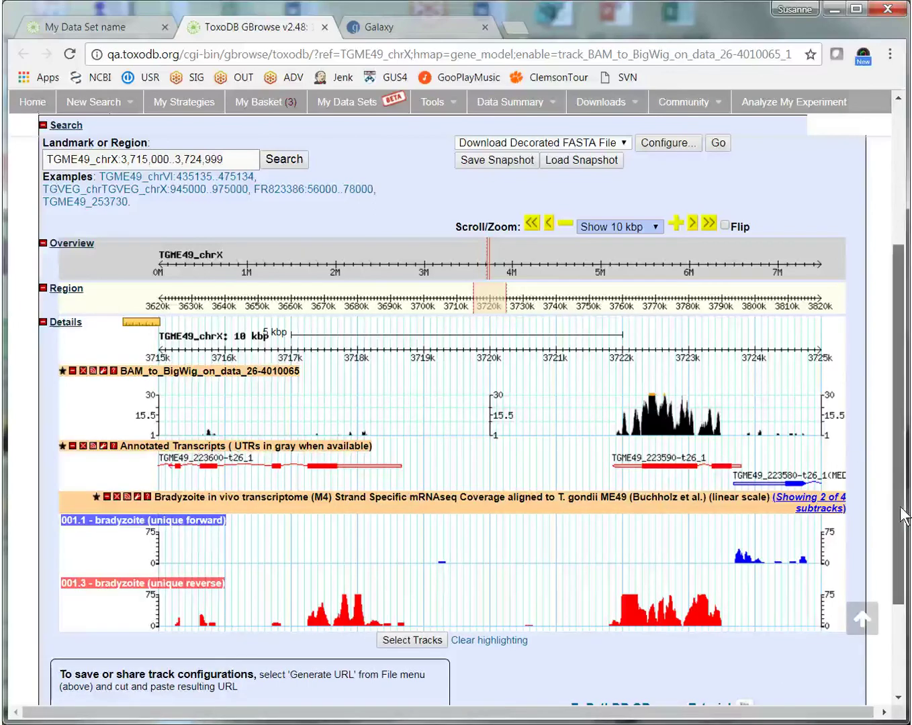
Find the uploaded BAM_to_BigWig_on_data_26 track among the selectable tracks and view its source files among the custom tracks
drag(903, 516, 895, 449)
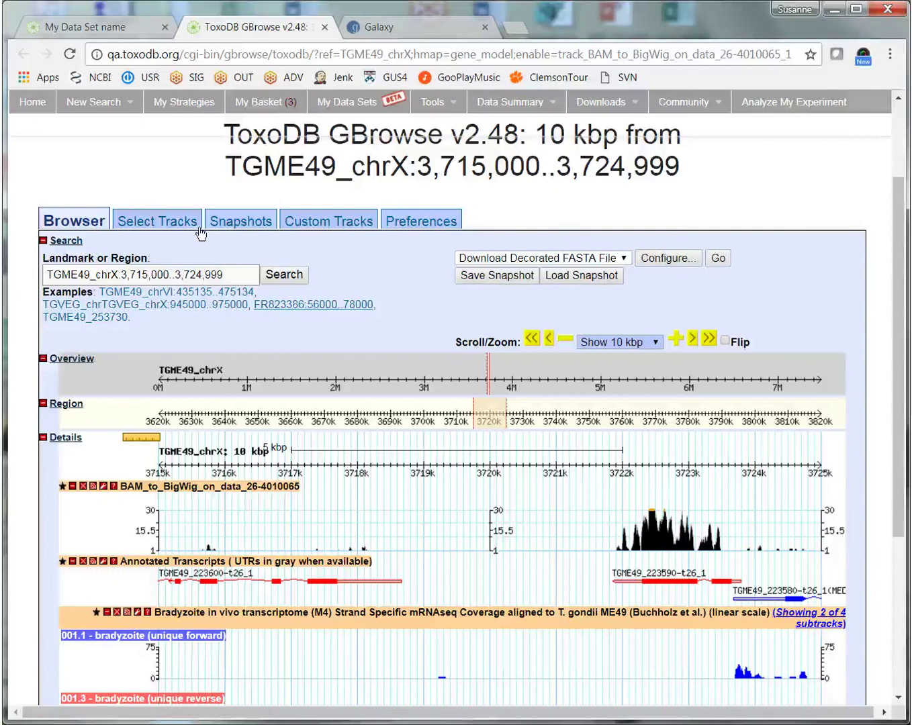
click(347, 286)
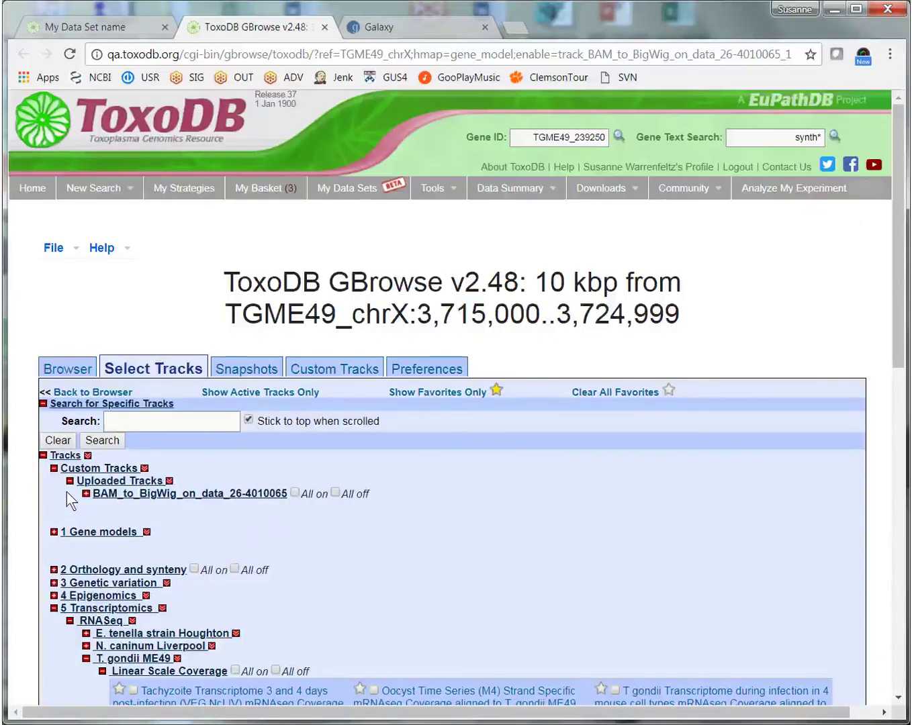
click(87, 494)
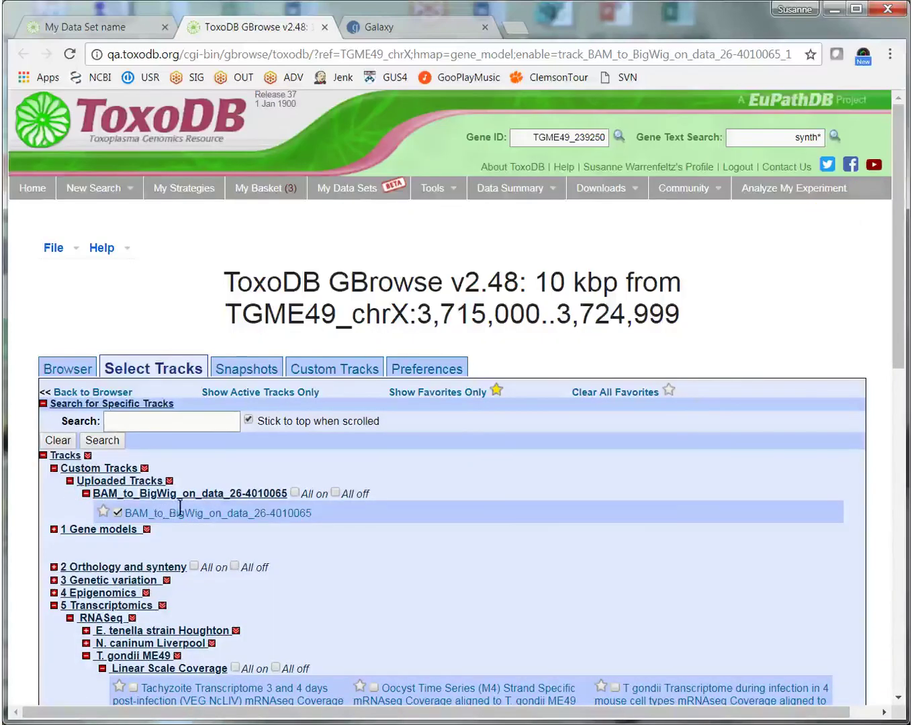
click(341, 369)
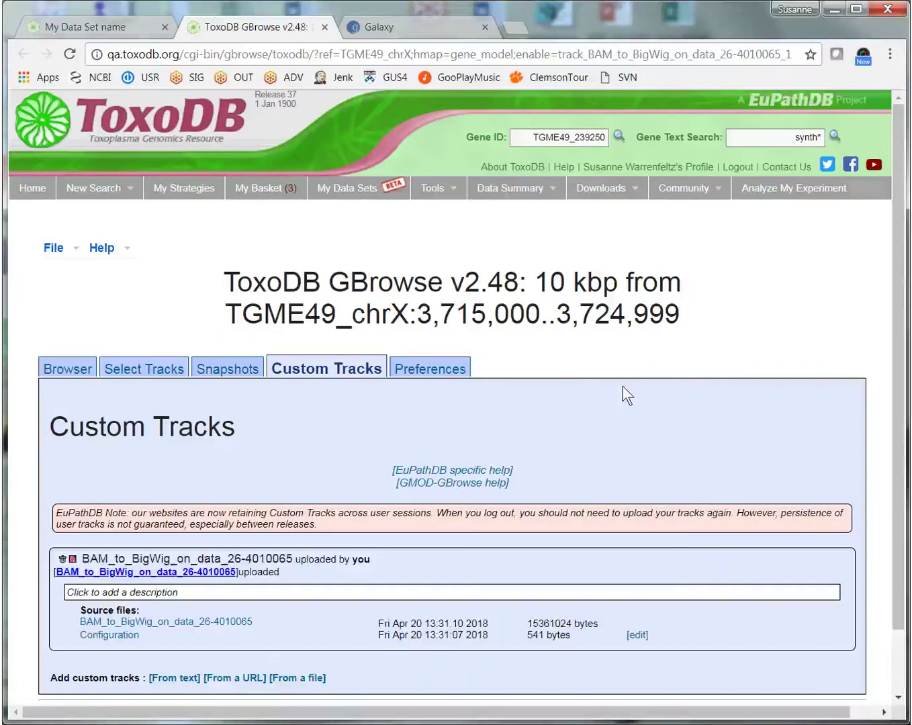
scroll(619, 384, down, 2)
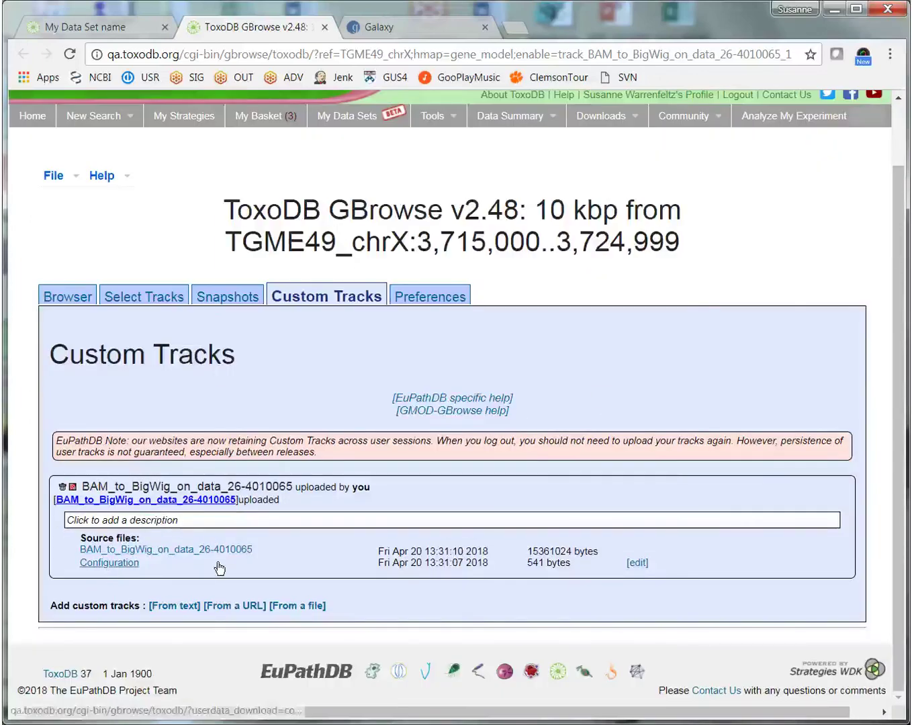